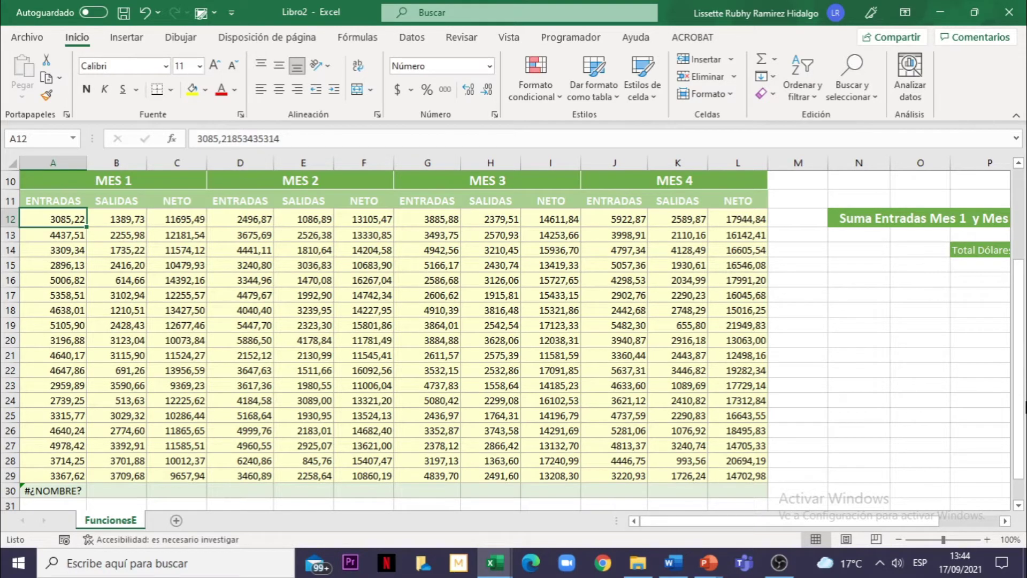
Correct the misspelled function name in cell A30 so the formula reads =SUMA(A12:A29).
left_click(73, 495)
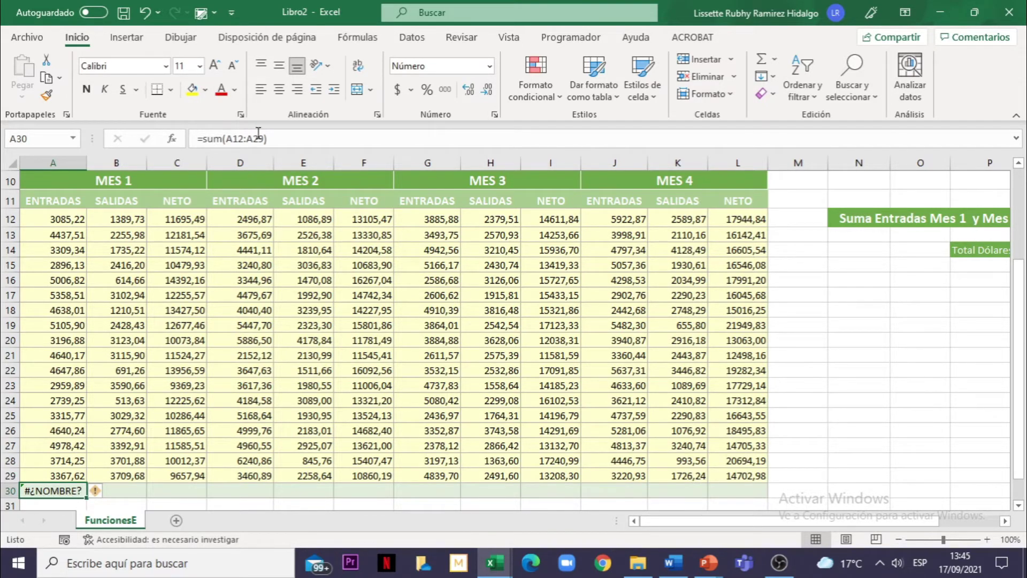
left_click(225, 140)
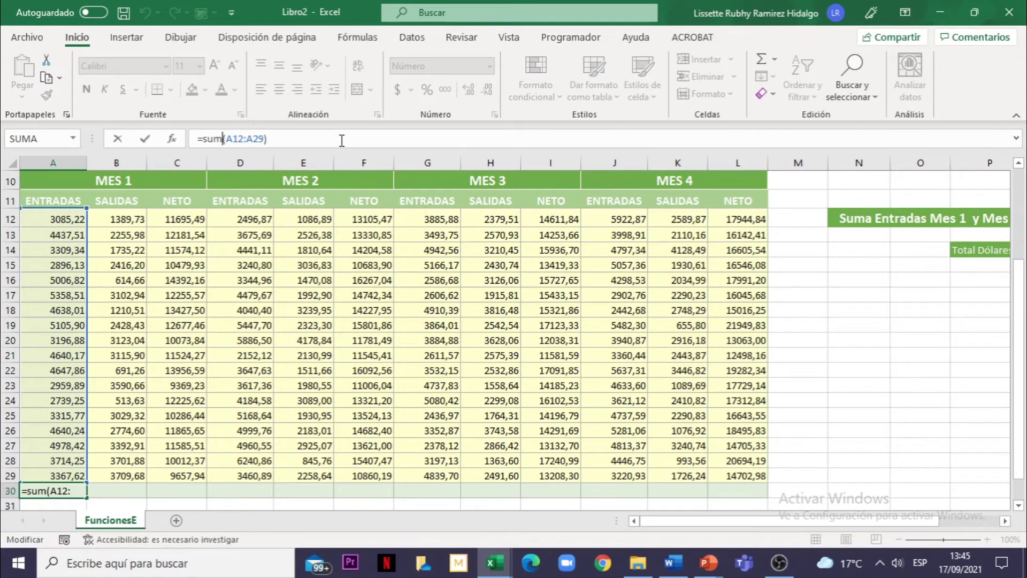
type("a")
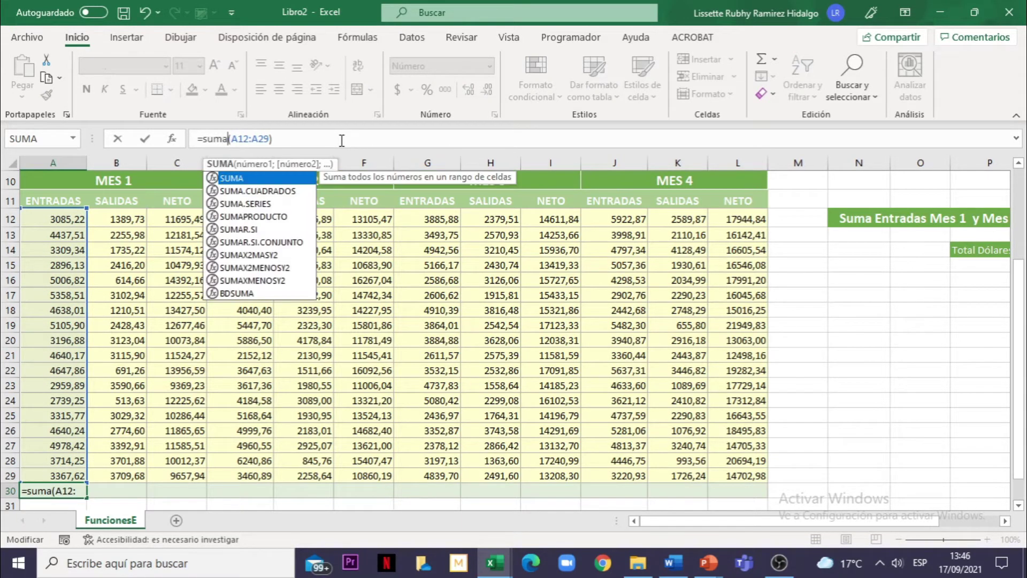
key("Return")
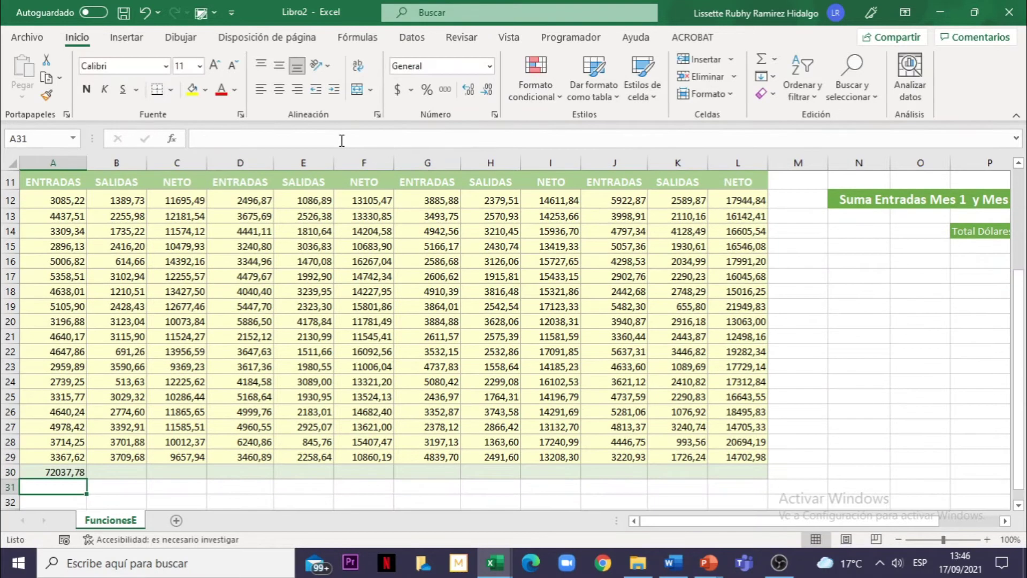
left_click(63, 472)
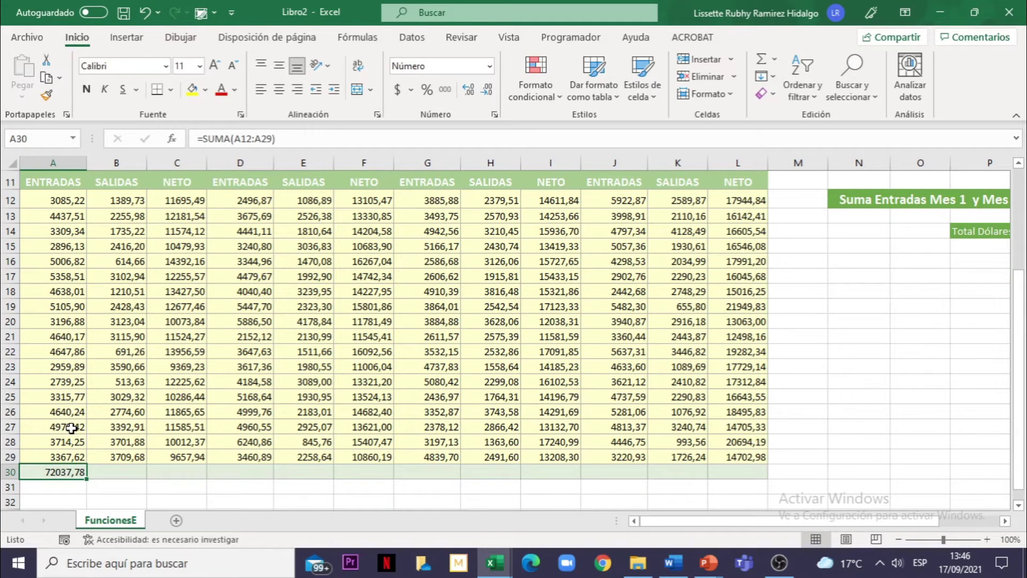
Delete the whole column R that the Total Dólares formula refers to, and inspect the resulting formula in Q14.
left_click_drag(774, 522, 870, 523)
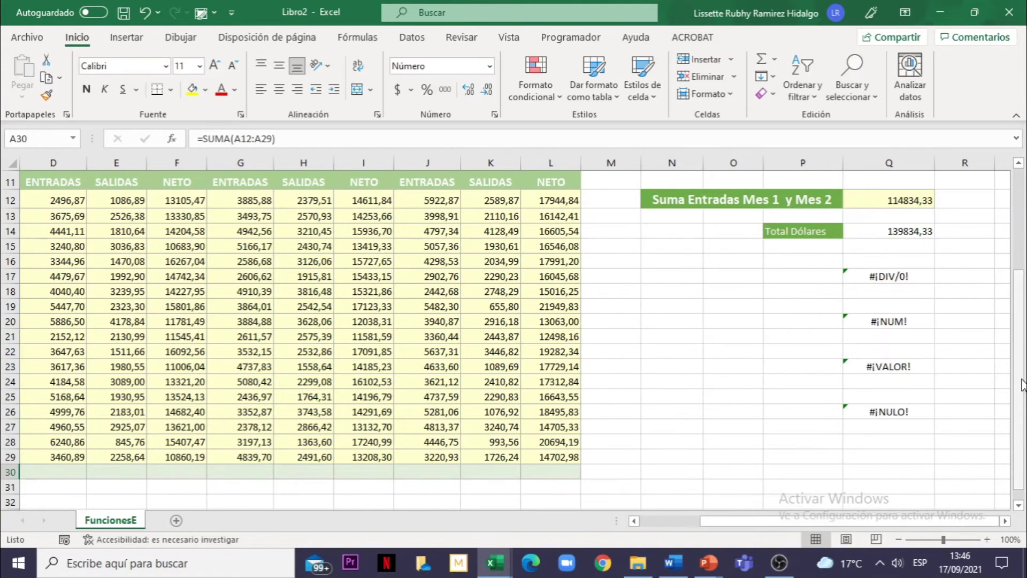
left_click_drag(1021, 385, 1022, 344)
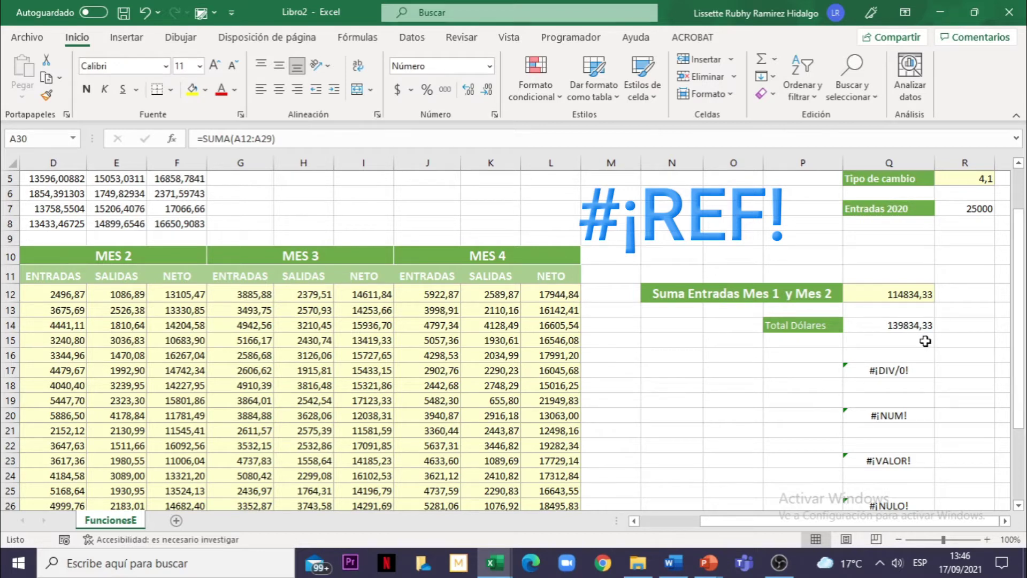
left_click(901, 328)
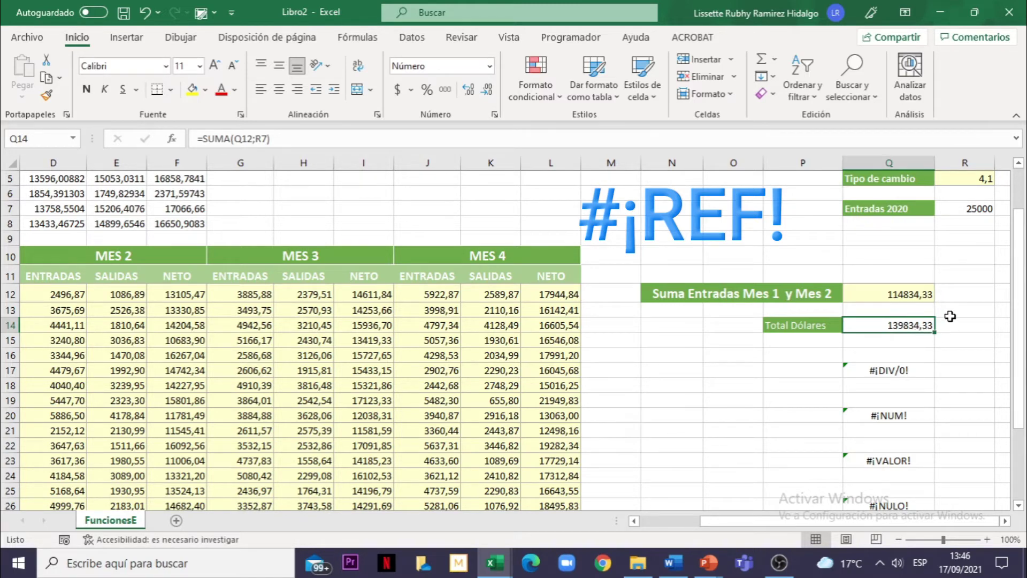
left_click(969, 161)
right_click(970, 165)
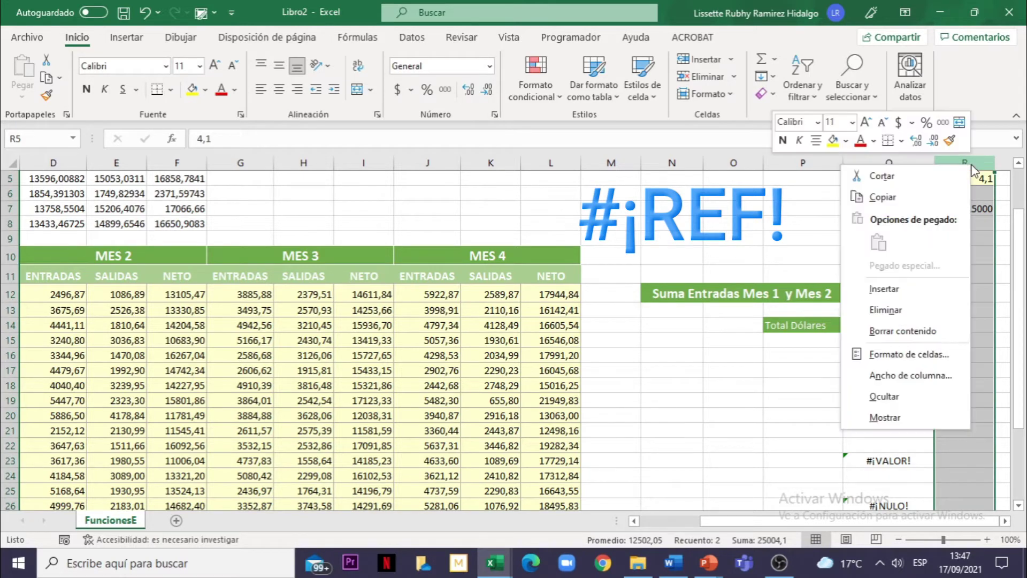
left_click(902, 328)
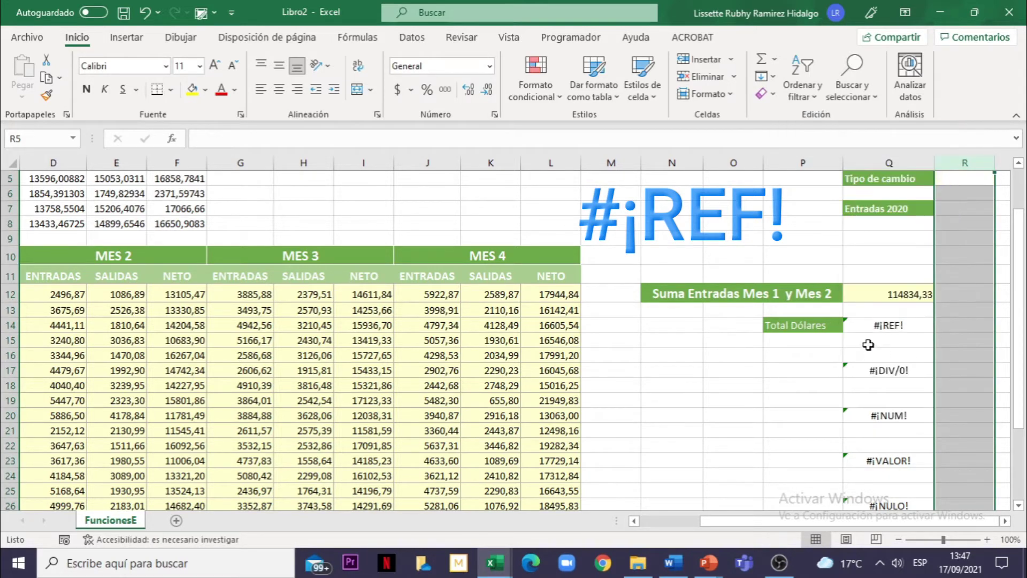
left_click(900, 329)
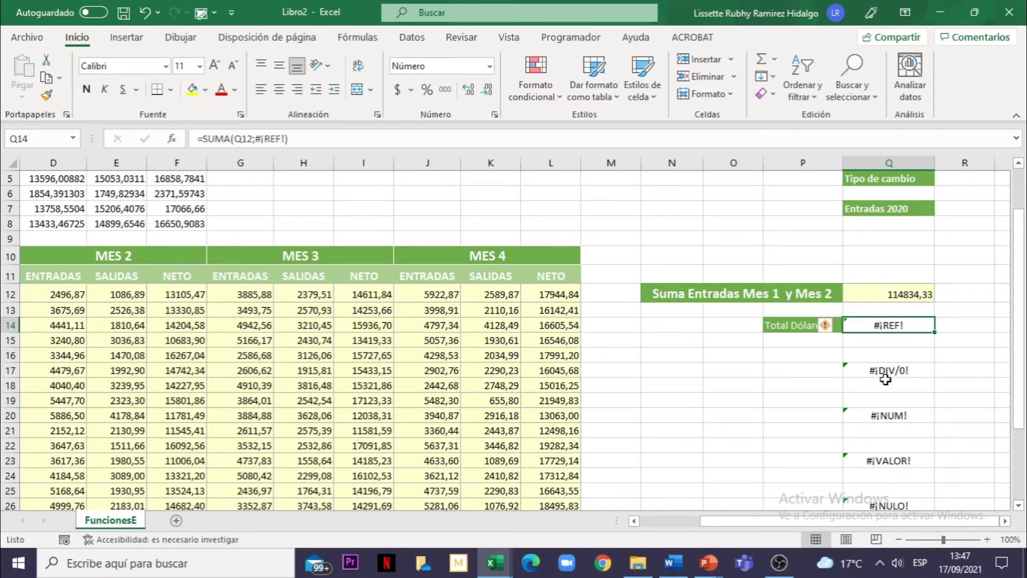
Check the POTENCIA formula in Q20, and replace the text argument in Q23 so its formula reads =SUMA(1;2).
left_click(879, 420)
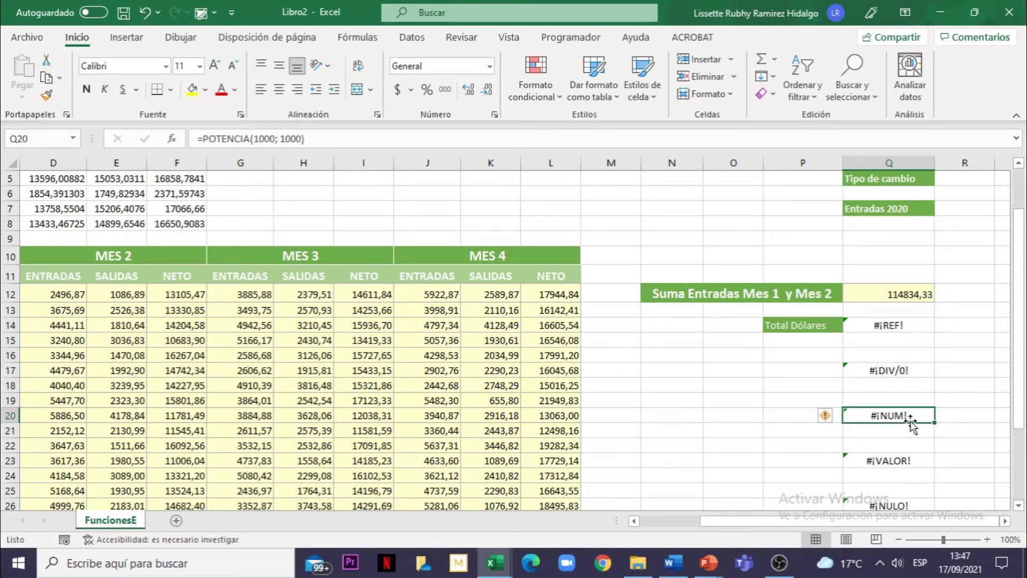
left_click(898, 461)
scroll(944, 393, "down", 2)
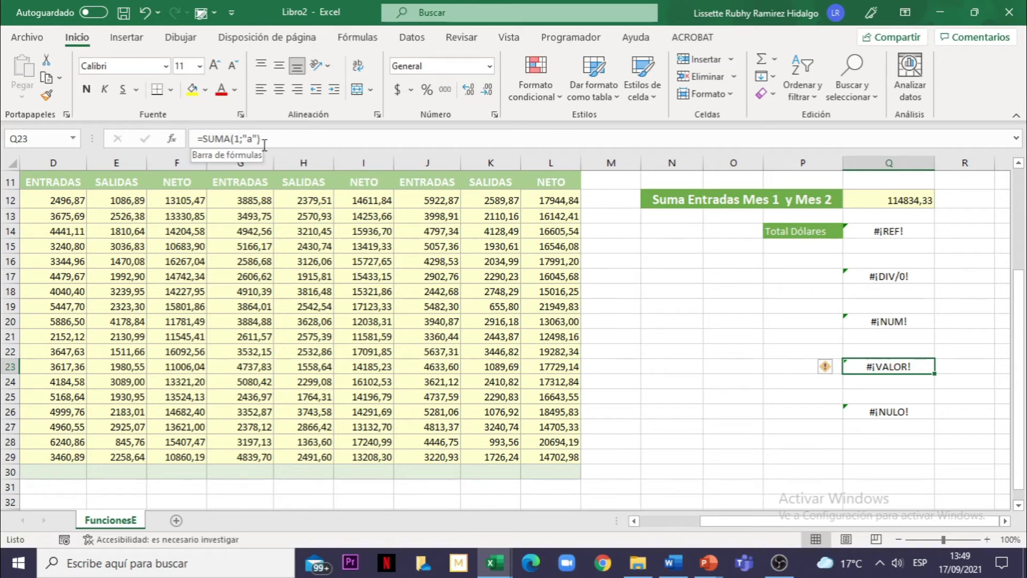
left_click(244, 139)
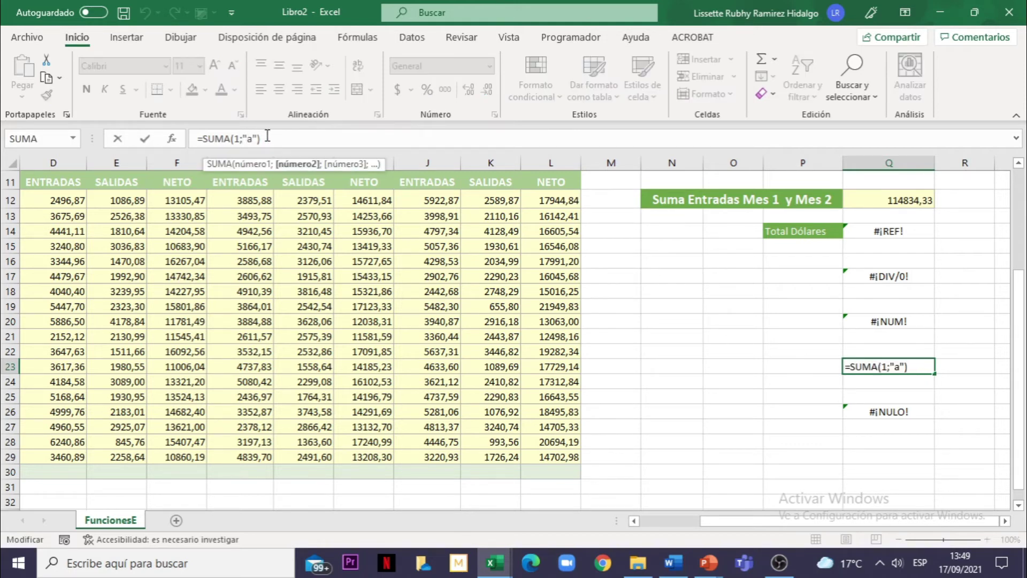
key("Delete")
key("Delete")
key("Delete")
type("2")
key("Return")
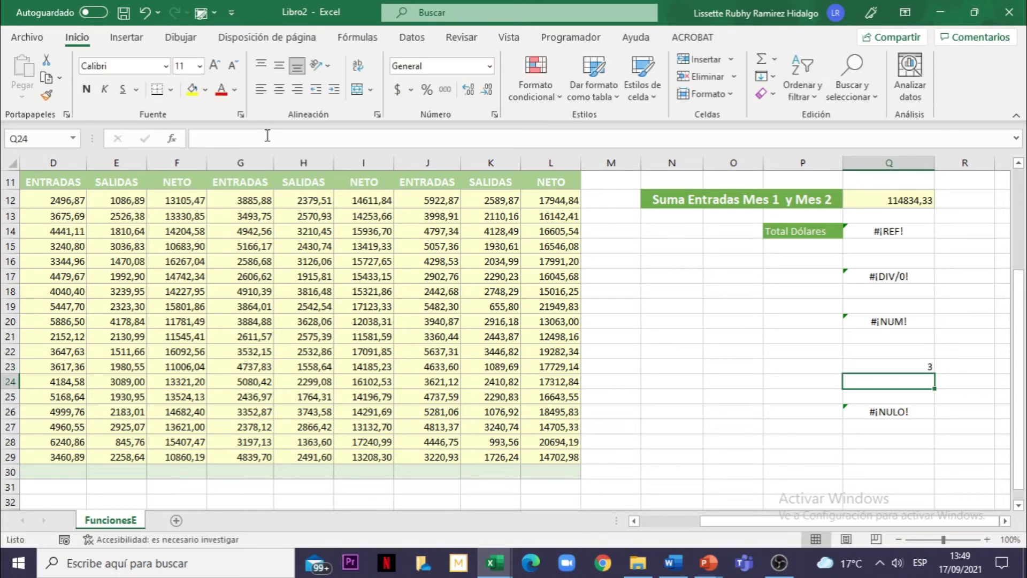
left_click(918, 368)
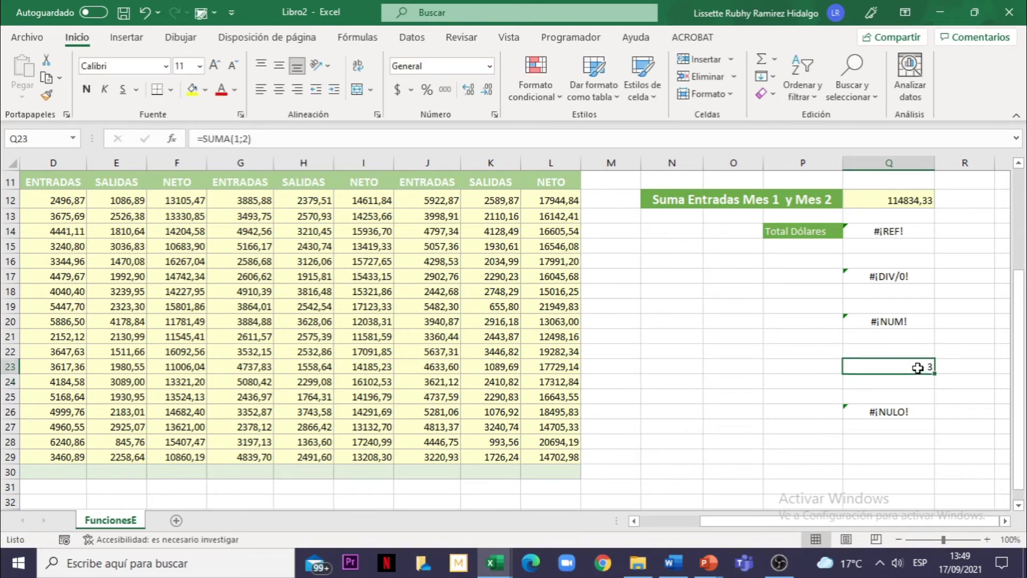
Correct the range operator in cell Q26 so the formula reads =SUMA(A12;B12:B15).
left_click(897, 411)
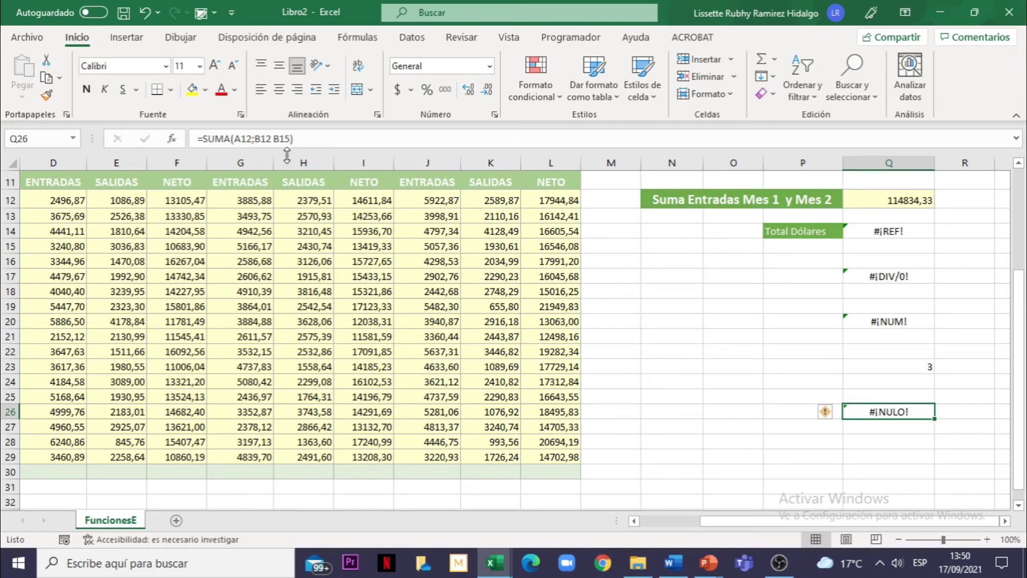
left_click(271, 140)
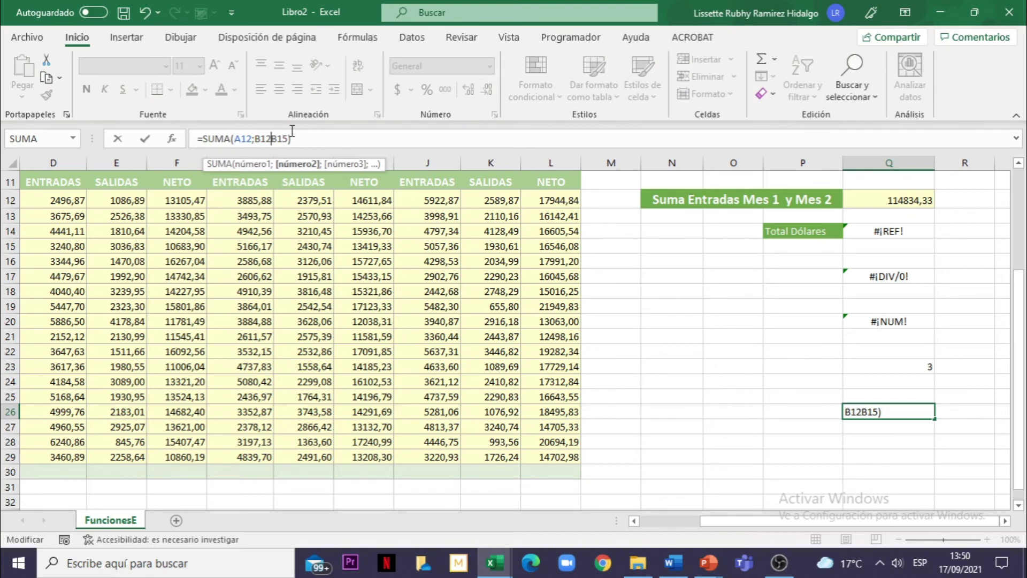
type(":")
left_click(318, 139)
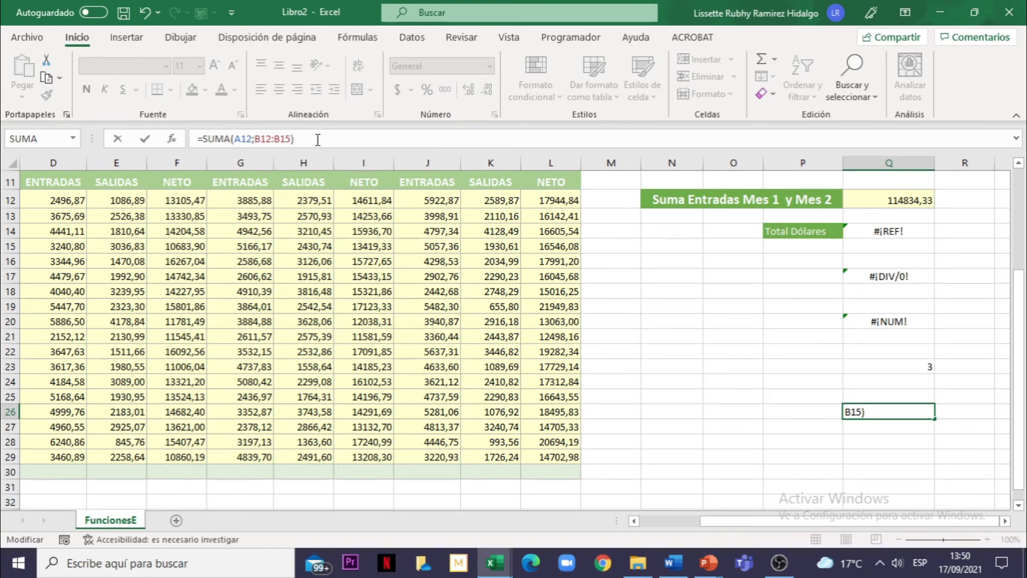
key("Return")
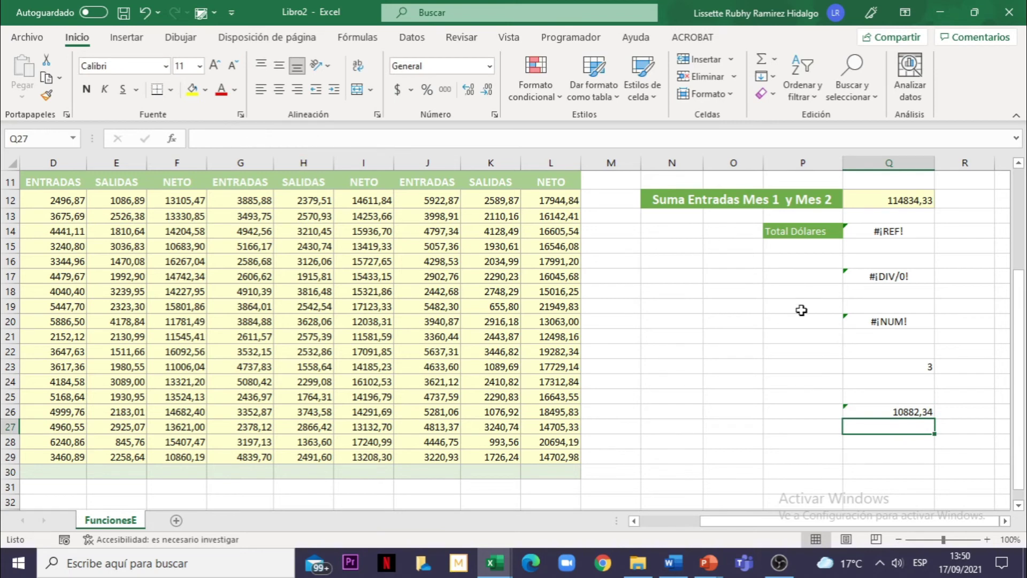
left_click(911, 411)
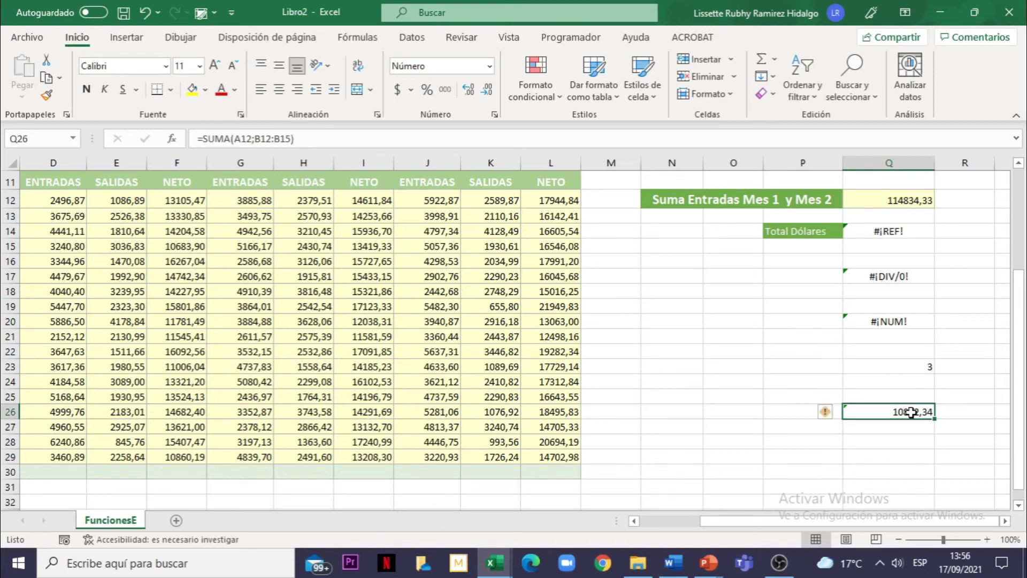
Examine the COCIENTE formula in cell Q17 and the cells Q12 and O6 it refers to.
left_click(891, 277)
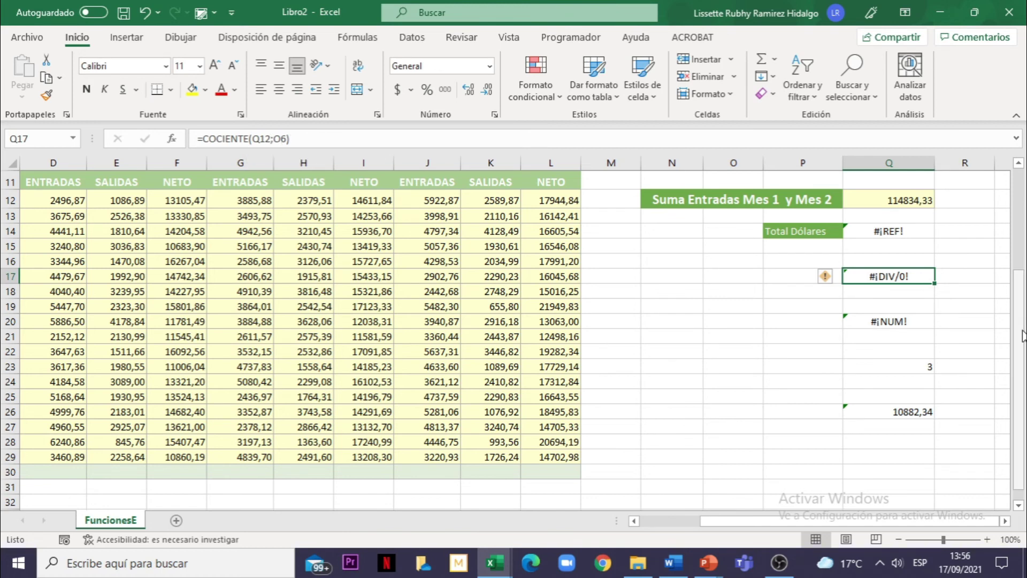
left_click_drag(1022, 335, 1022, 262)
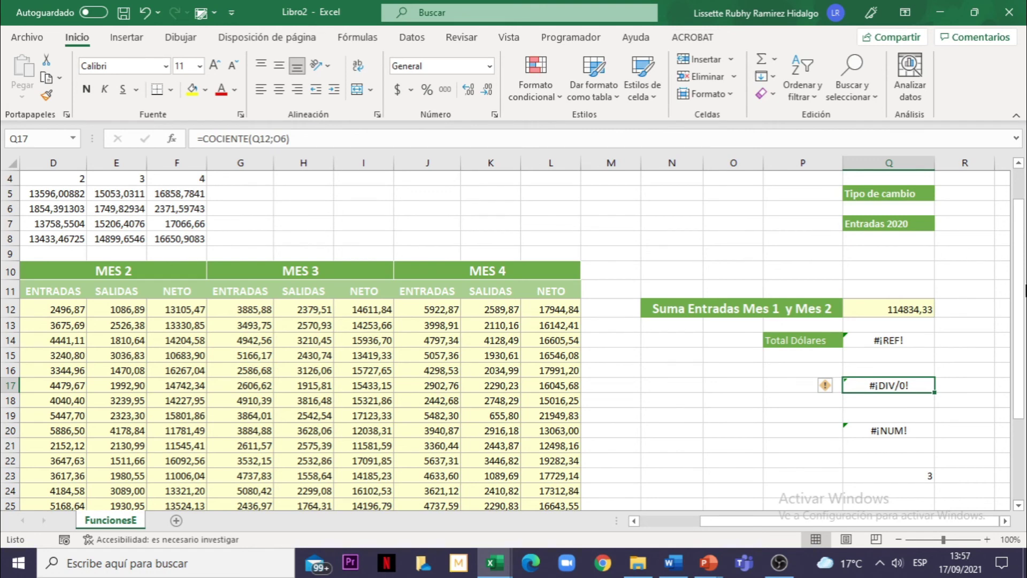
left_click_drag(1019, 306, 1019, 357)
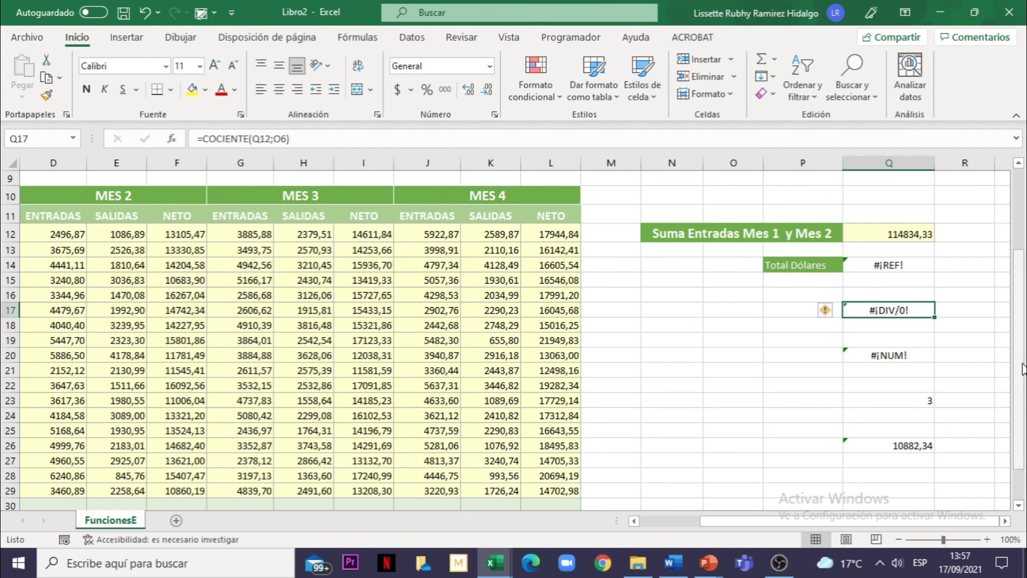
left_click_drag(1022, 369, 1024, 316)
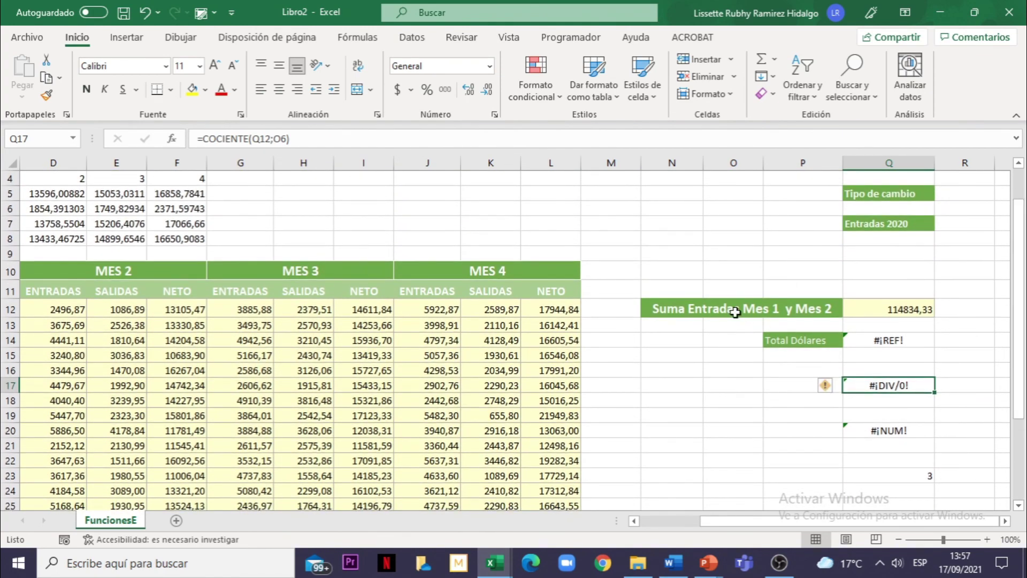